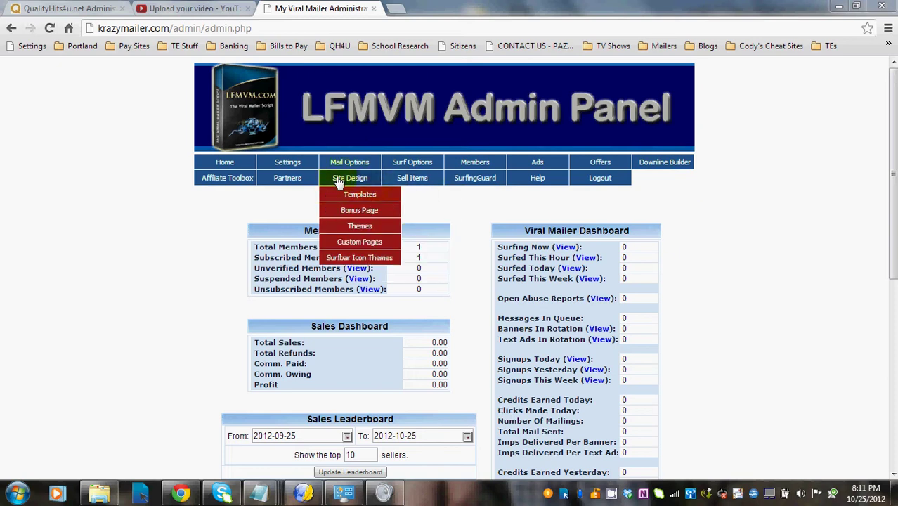
Open System Settings from the Settings menu to show General Settings and Admin Configuration
mouse_move(284, 163)
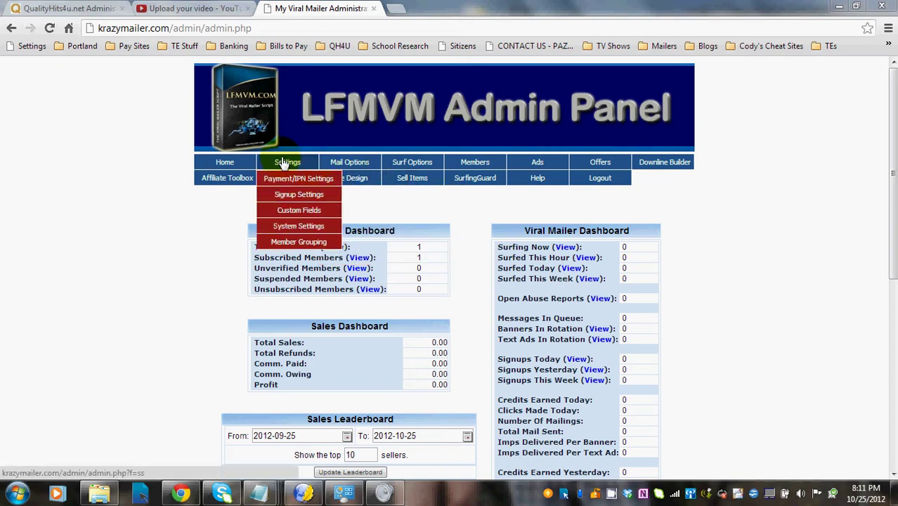
left_click(286, 226)
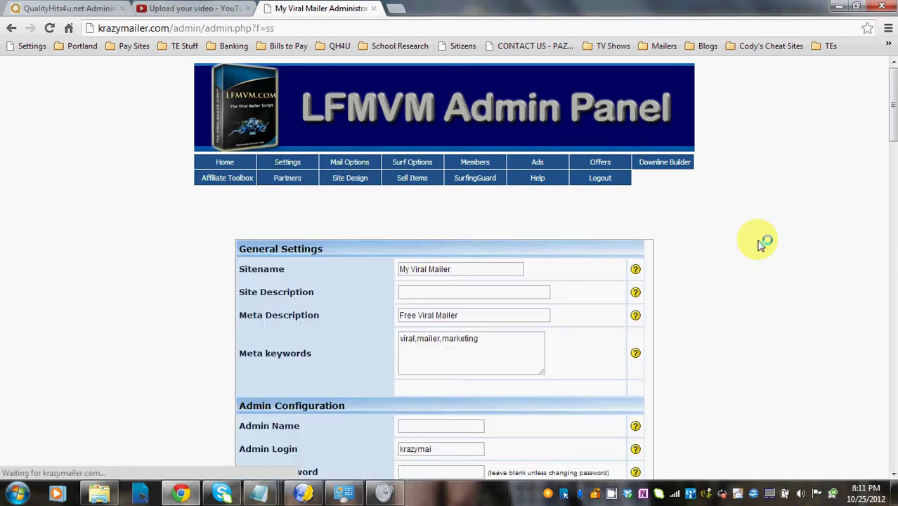
left_click_drag(891, 99, 892, 127)
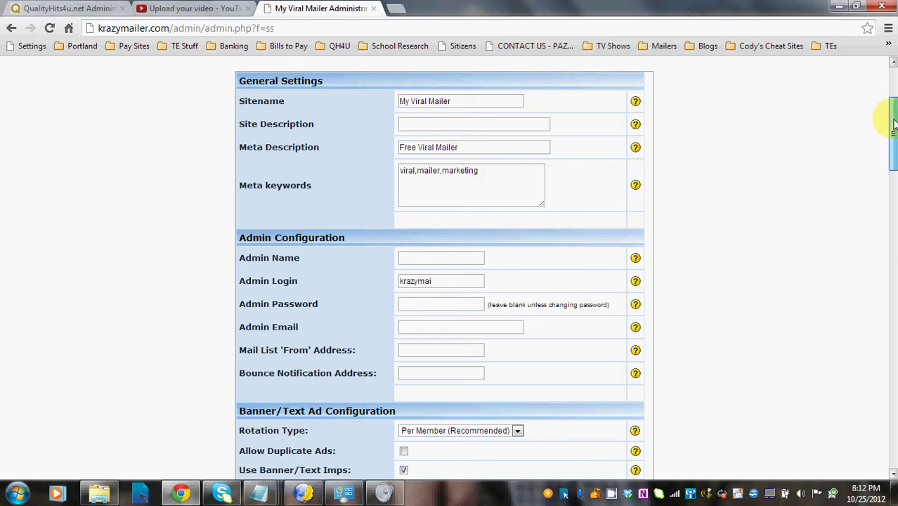
left_click_drag(894, 123, 894, 154)
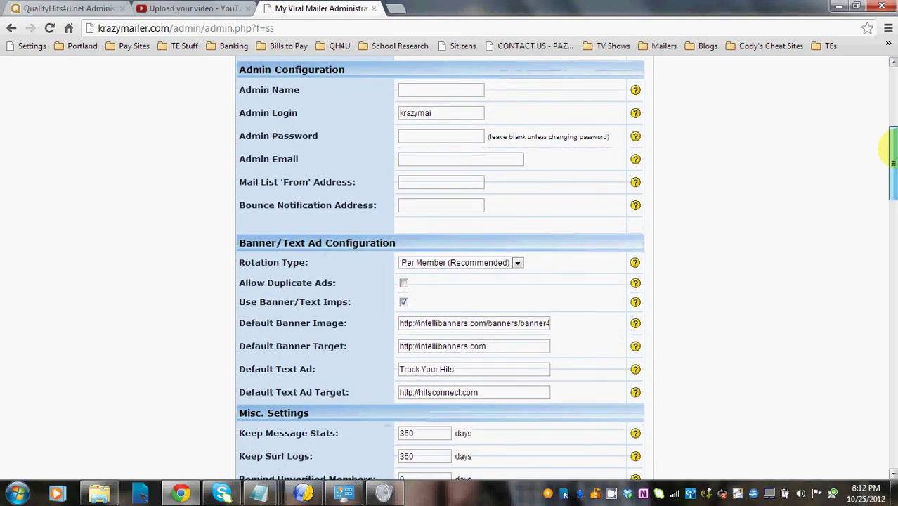
Enter the administrator's full name in the Admin Name field
left_click(408, 89)
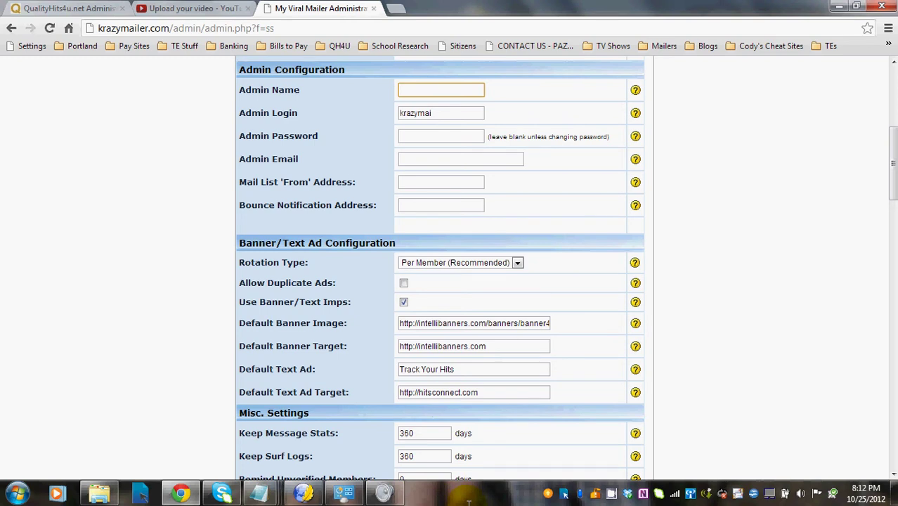
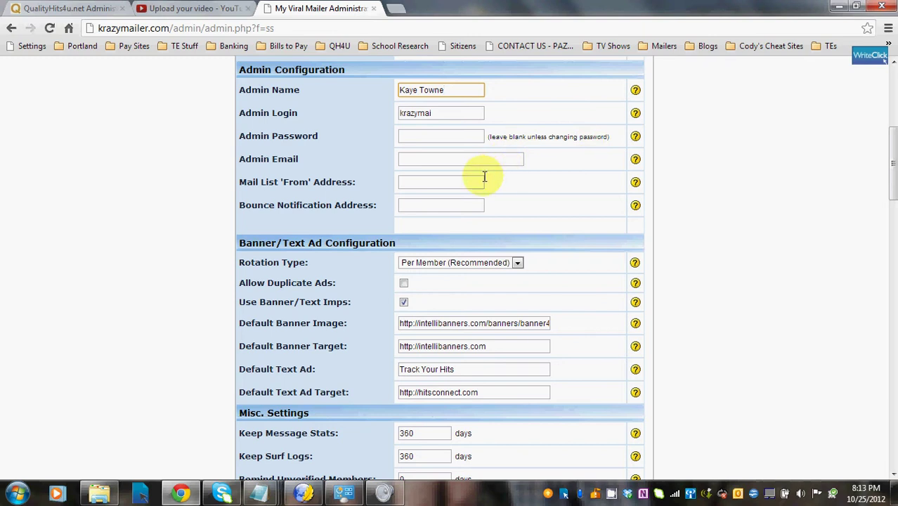
mouse_move(638, 162)
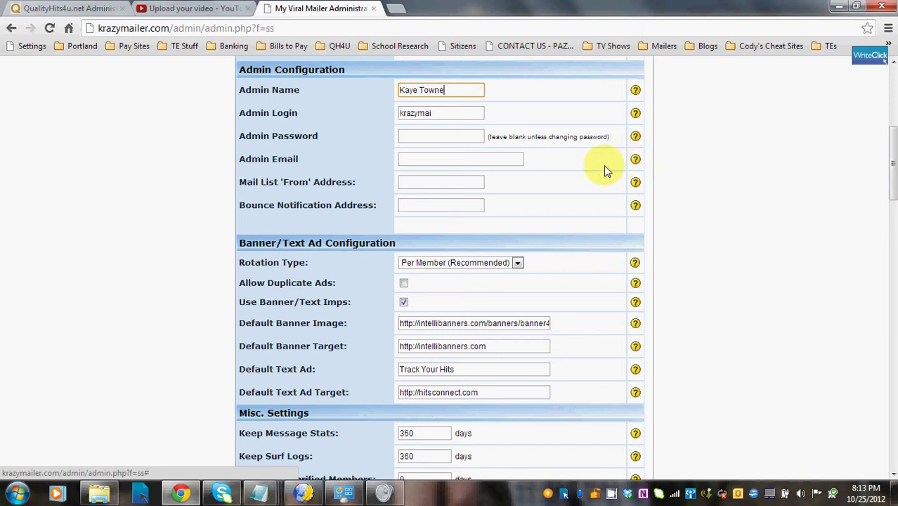
mouse_move(637, 184)
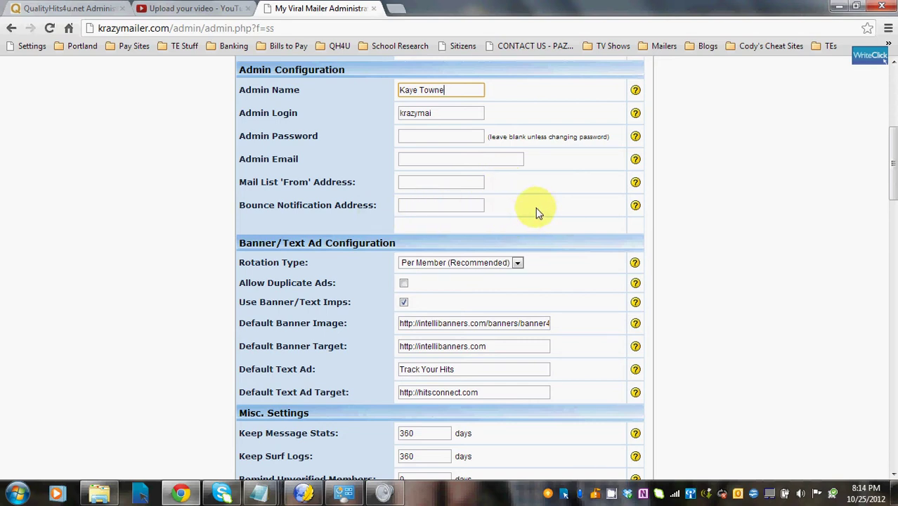
mouse_move(637, 205)
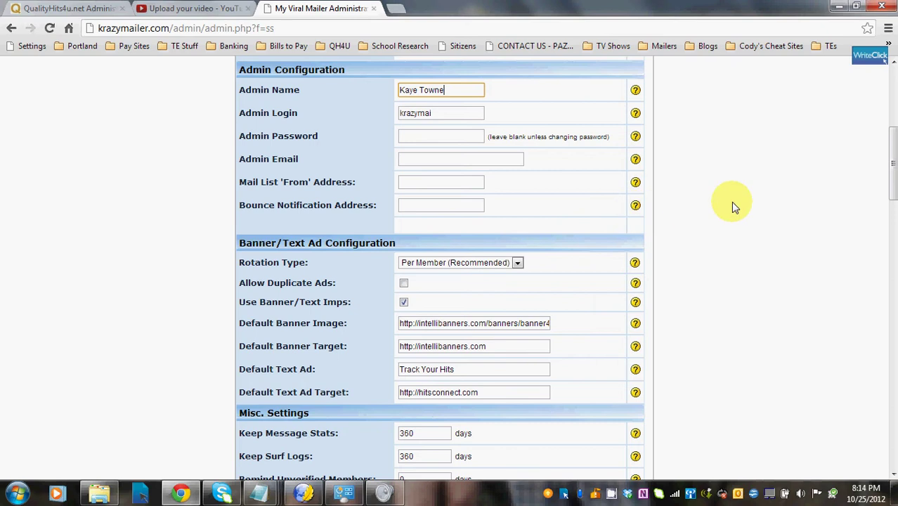
left_click_drag(893, 137, 892, 162)
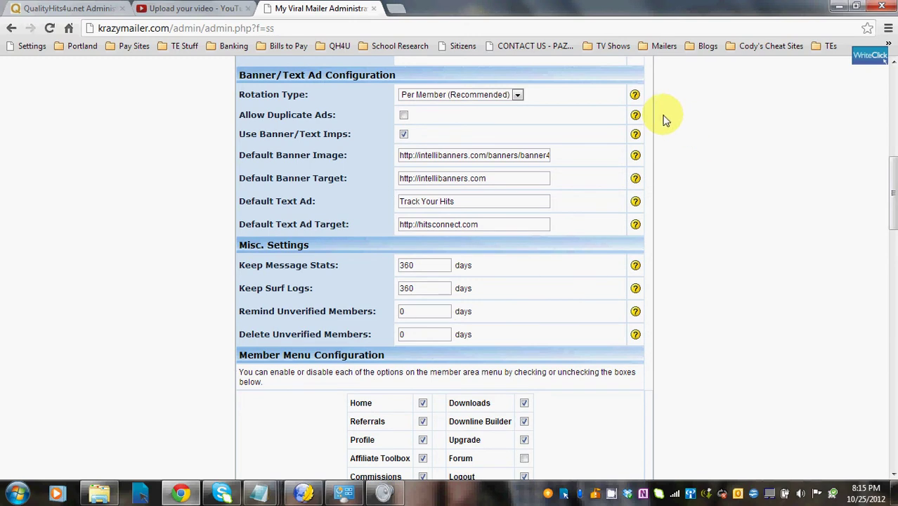
left_click(517, 95)
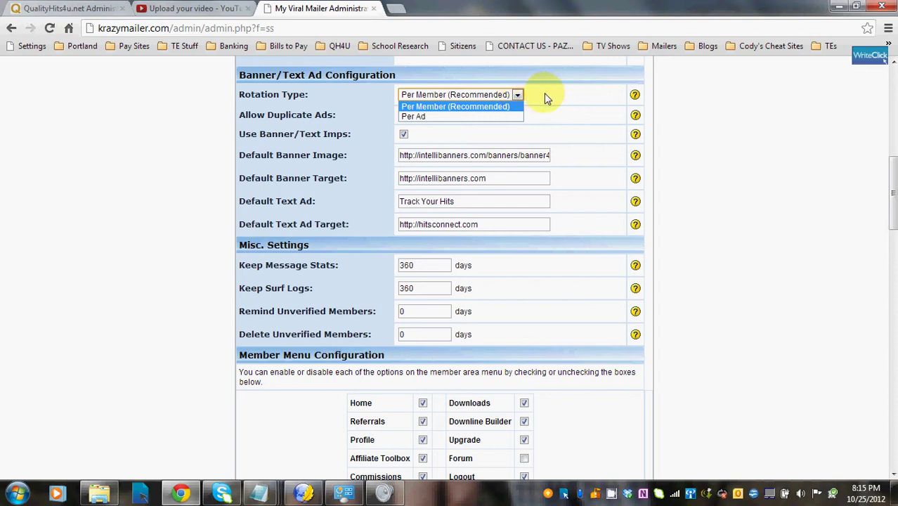
left_click(552, 98)
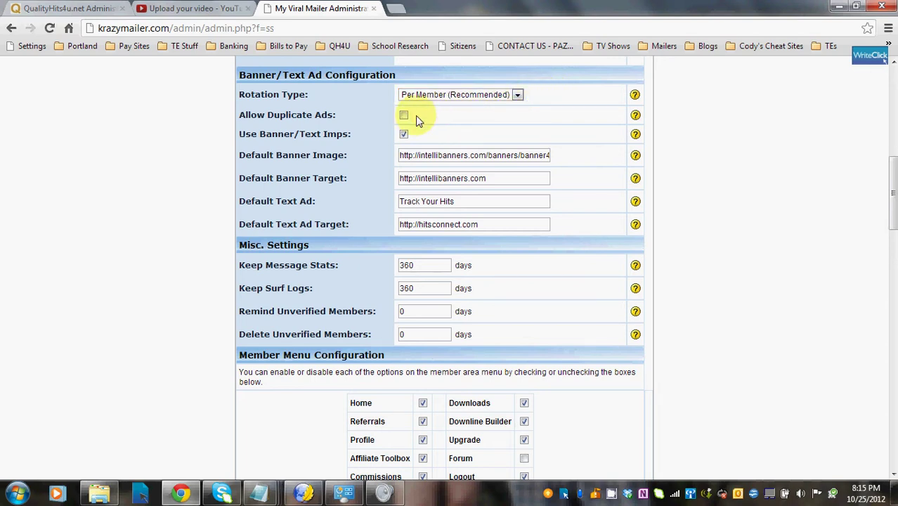
mouse_move(635, 116)
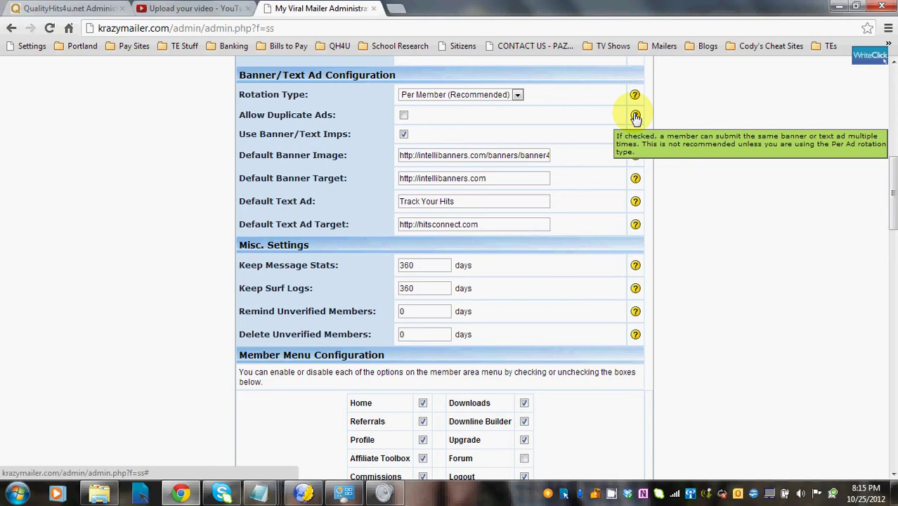
left_click(517, 94)
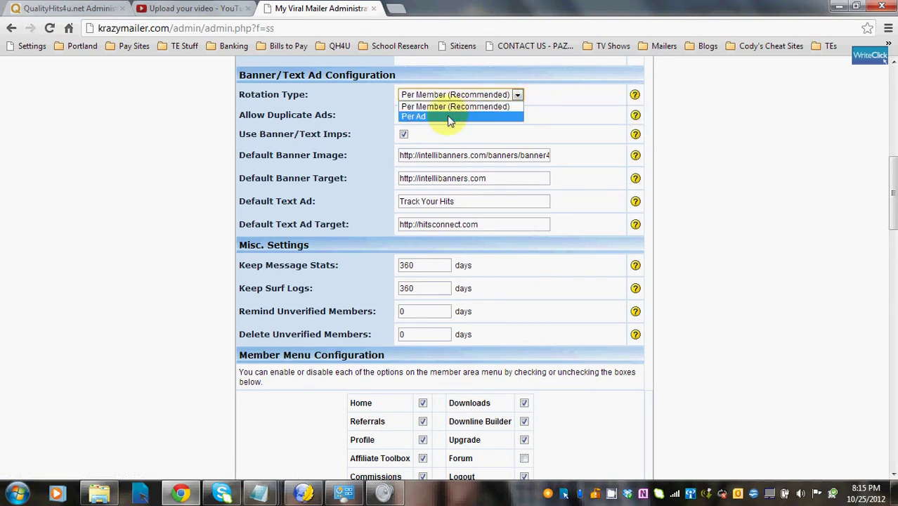
left_click(553, 115)
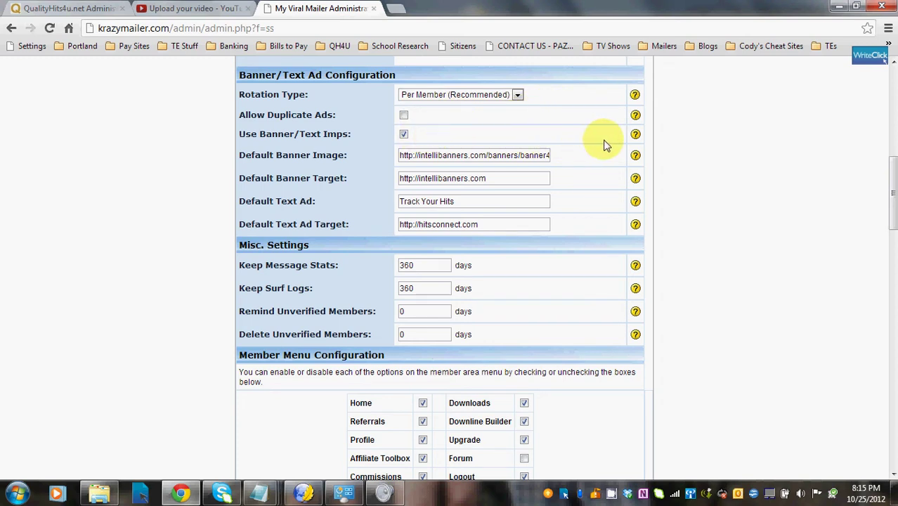
mouse_move(636, 138)
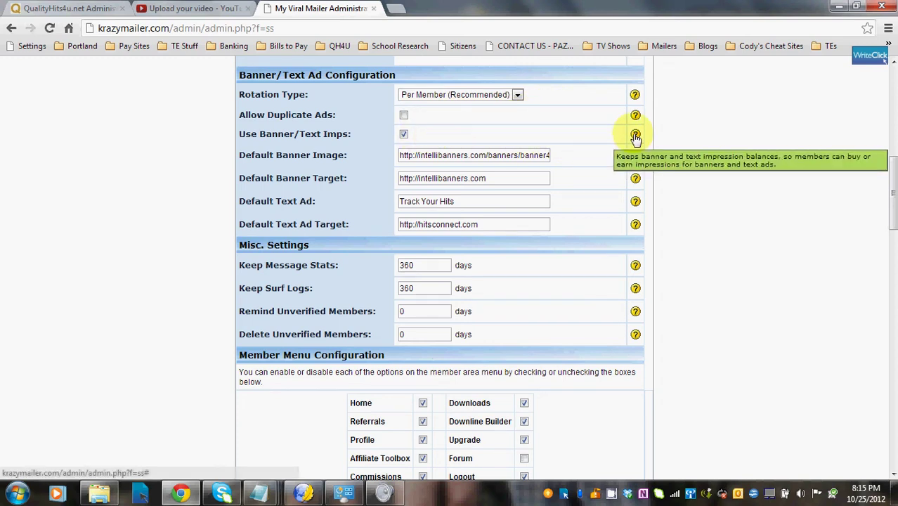
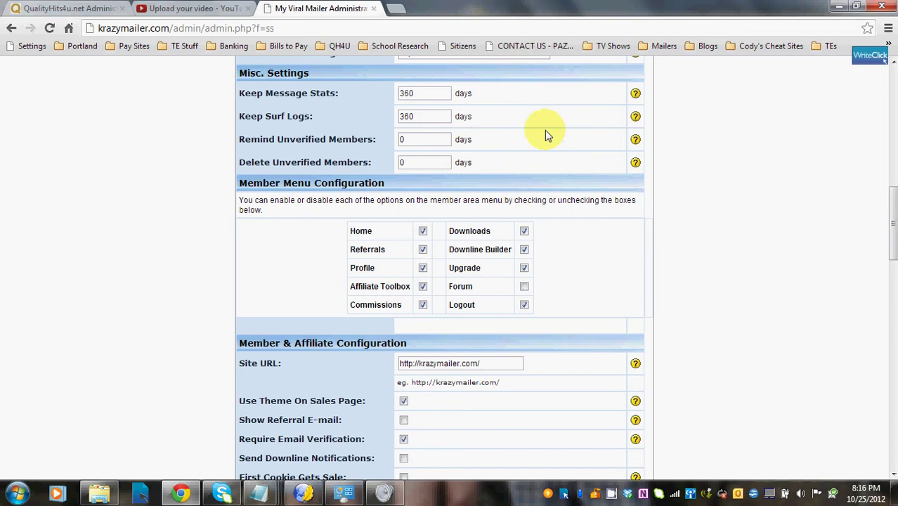
Set Remind Unverified Members to 1 day and Delete Unverified Members to 3 days, correcting the first entries of 3 and 7
mouse_move(638, 96)
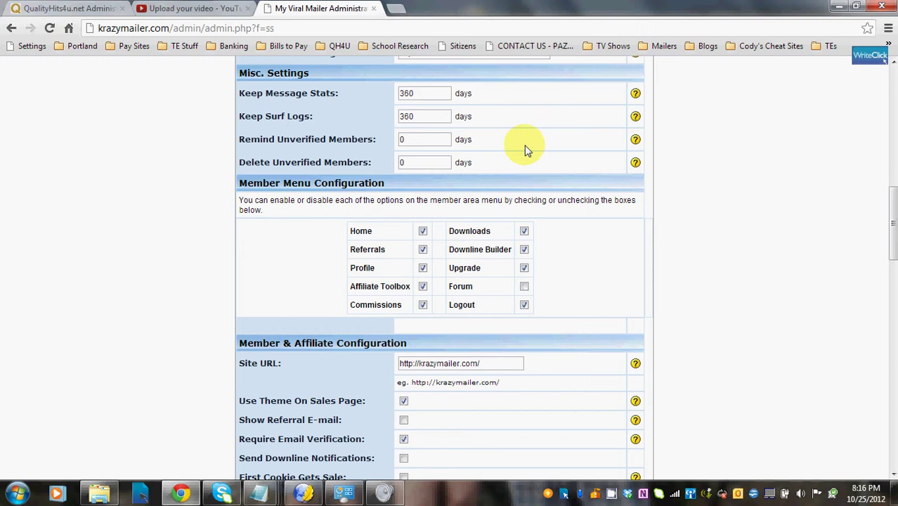
double_click(407, 139)
type("3")
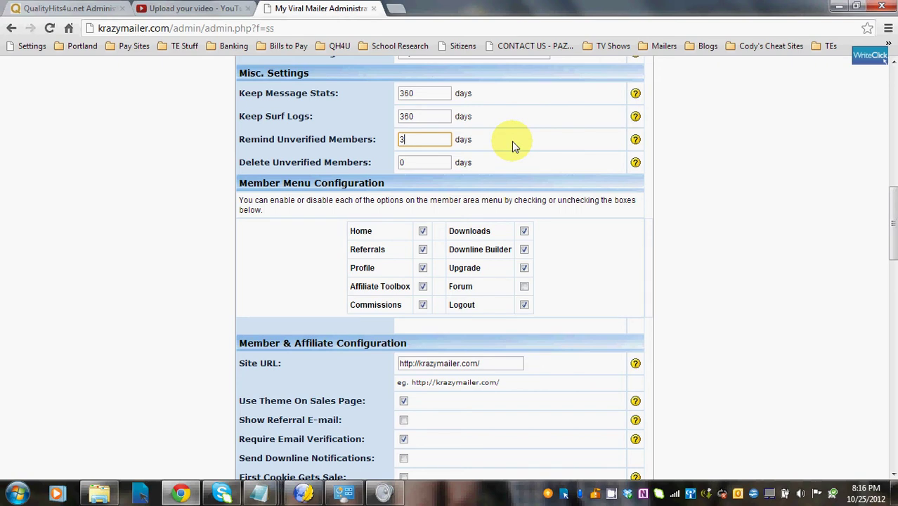
double_click(399, 161)
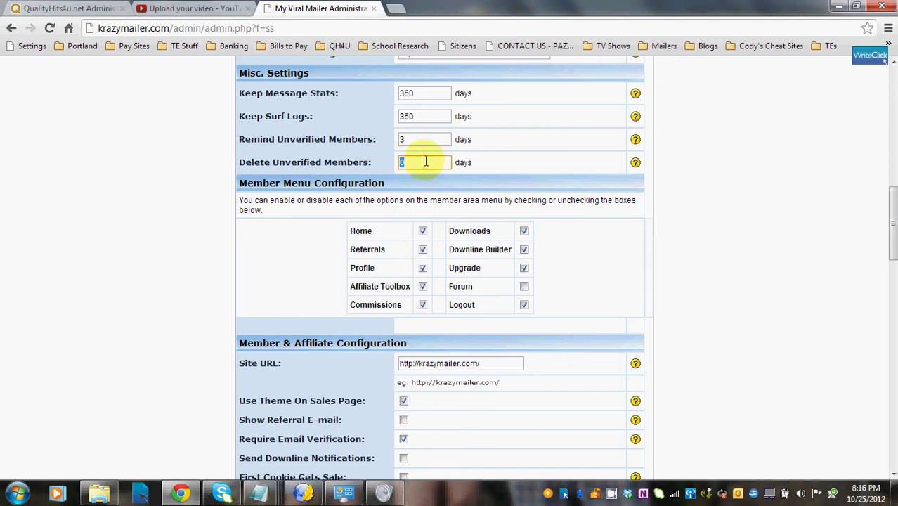
type("7")
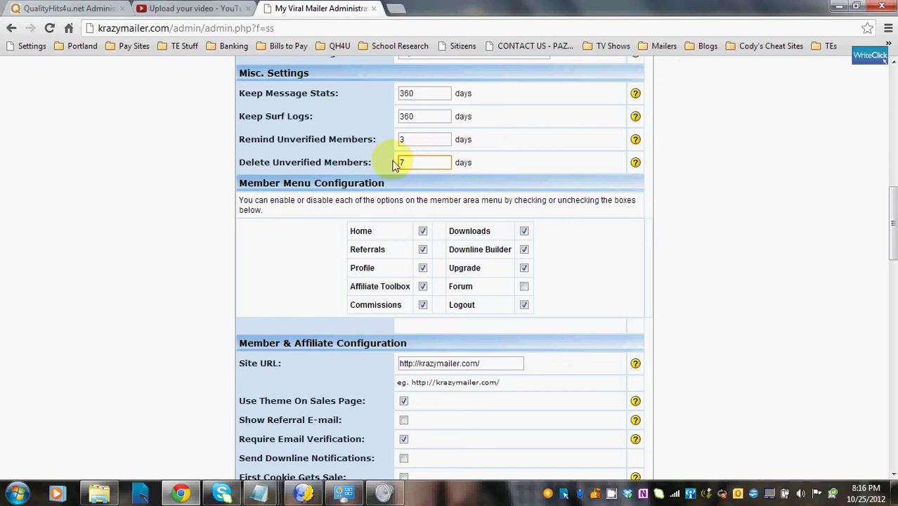
left_click_drag(416, 140, 395, 143)
type("1")
left_click(501, 140)
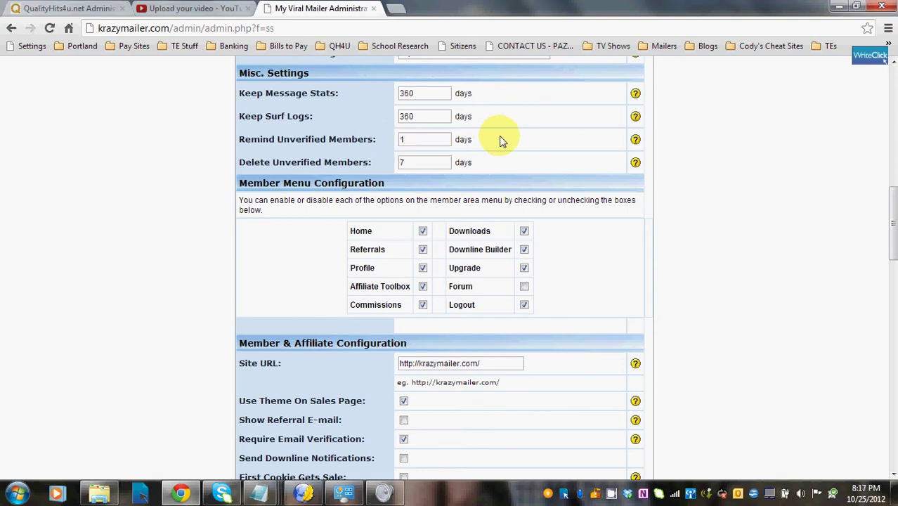
left_click_drag(407, 161, 422, 161)
type("3")
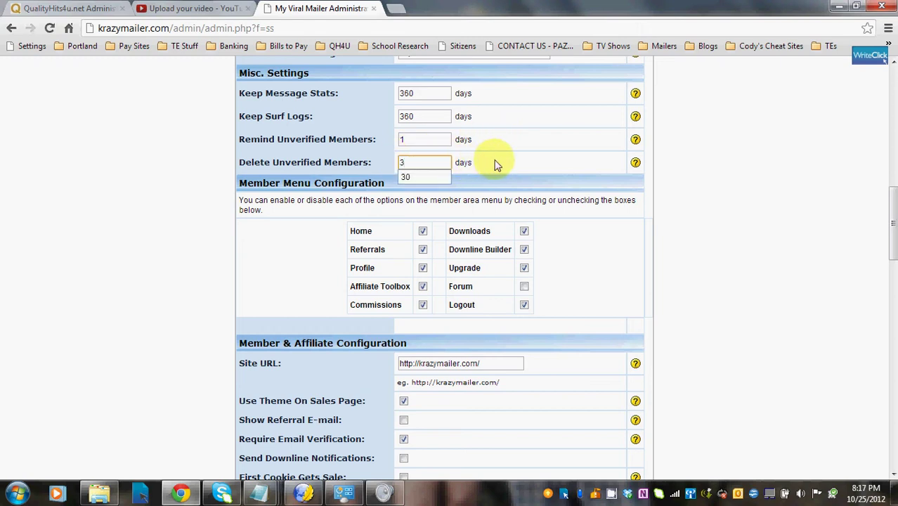
left_click(503, 163)
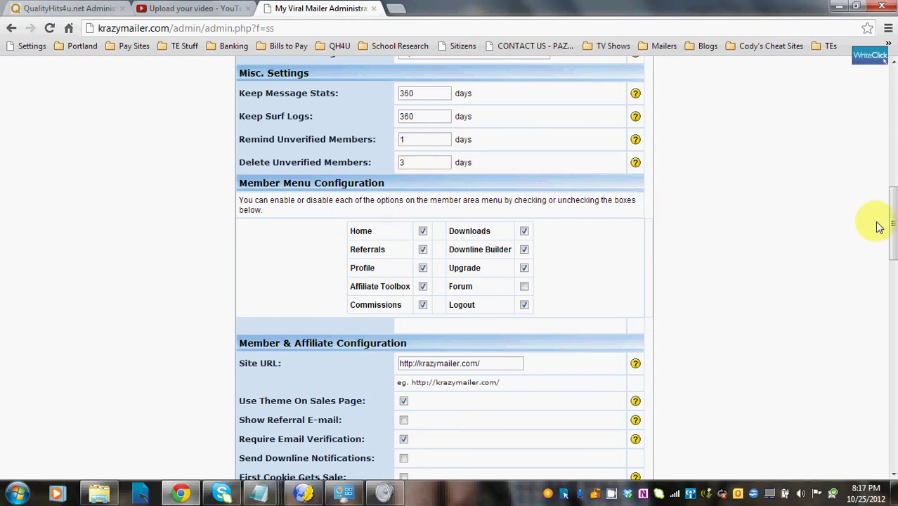
left_click_drag(892, 205, 893, 219)
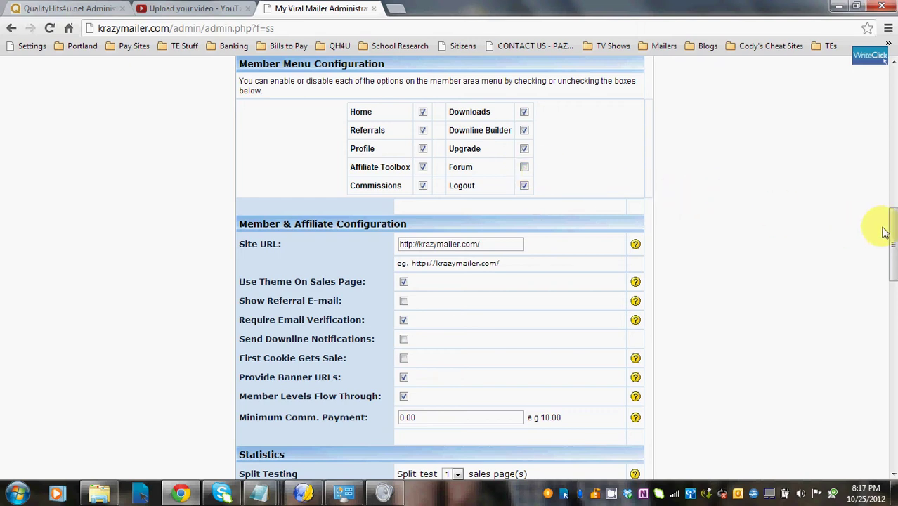
Scroll down to Member & Affiliate Configuration and view the Site URL and Use Theme help tips
left_click_drag(893, 215, 891, 242)
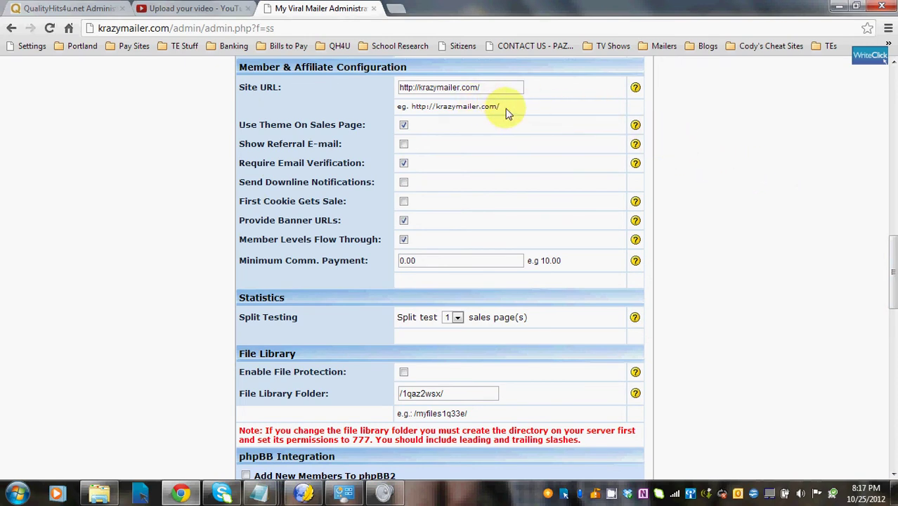
mouse_move(636, 88)
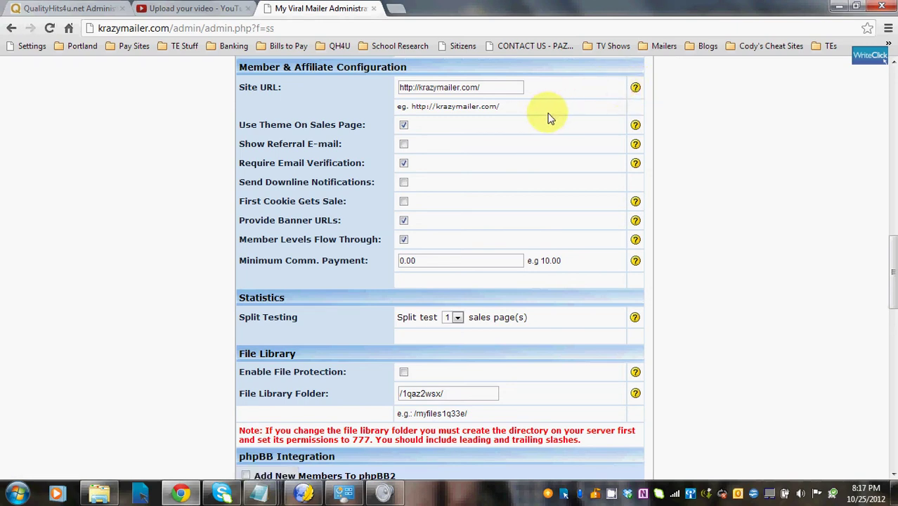
mouse_move(636, 125)
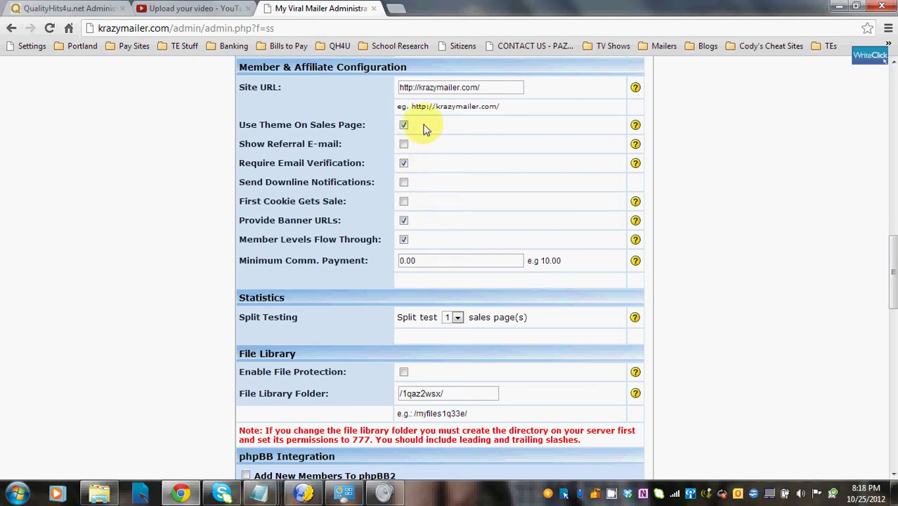
left_click(405, 125)
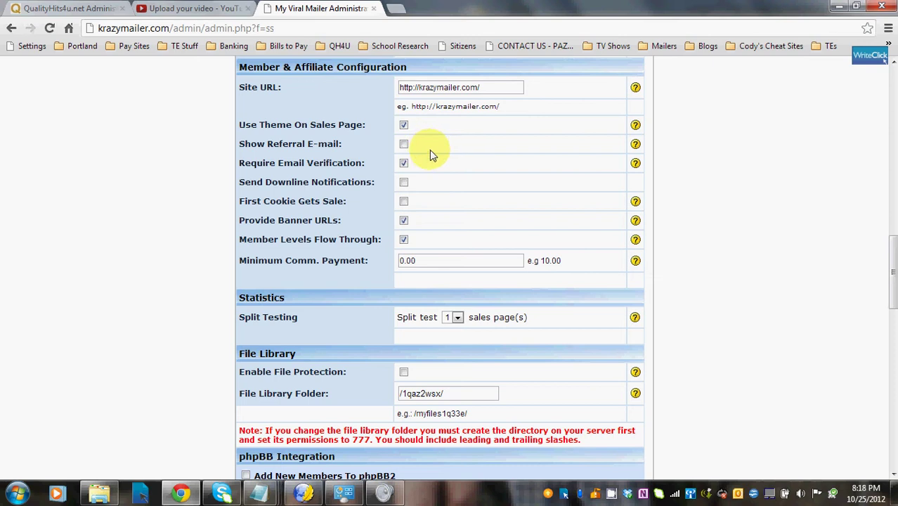
mouse_move(635, 163)
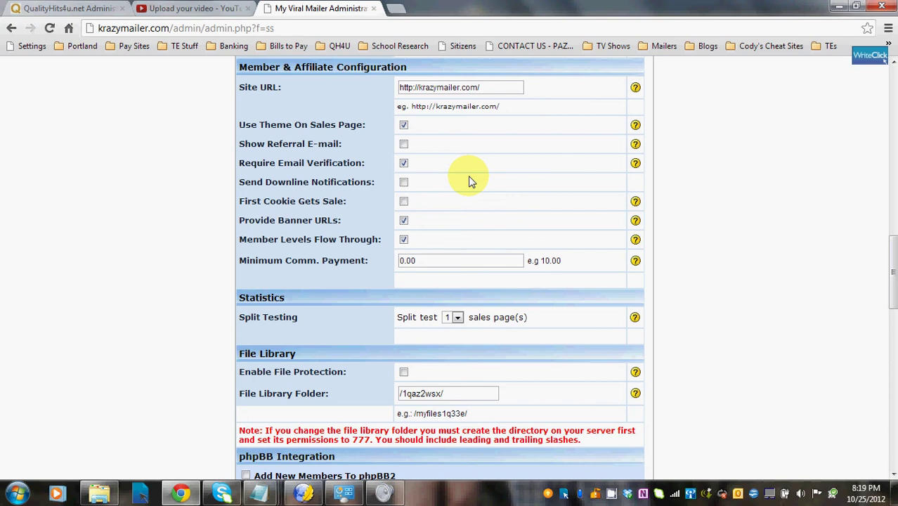
left_click(404, 202)
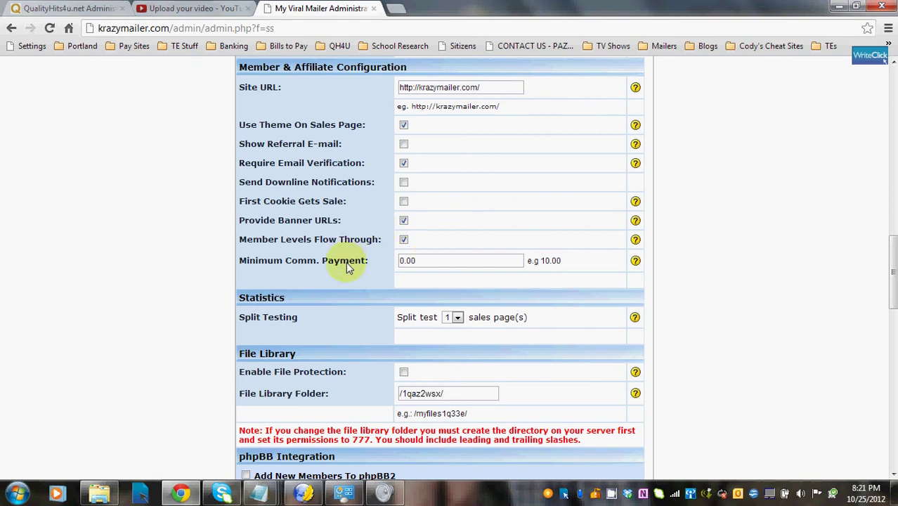
Replace the Minimum Comm. Payment value with 10.00
left_click_drag(422, 260, 403, 259)
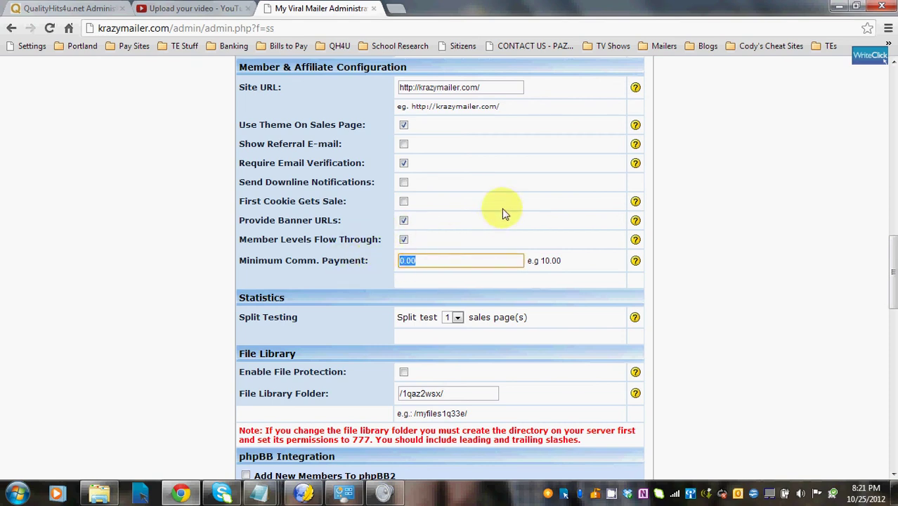
type("10.00")
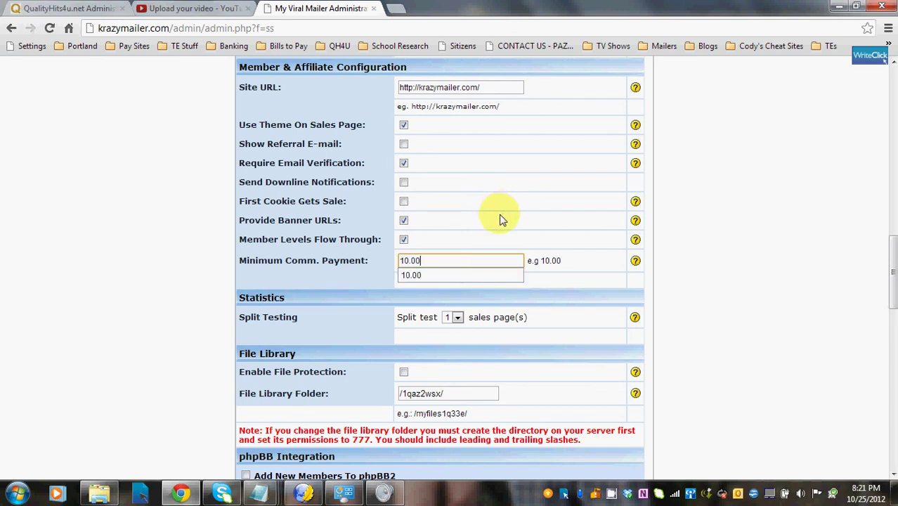
left_click(543, 278)
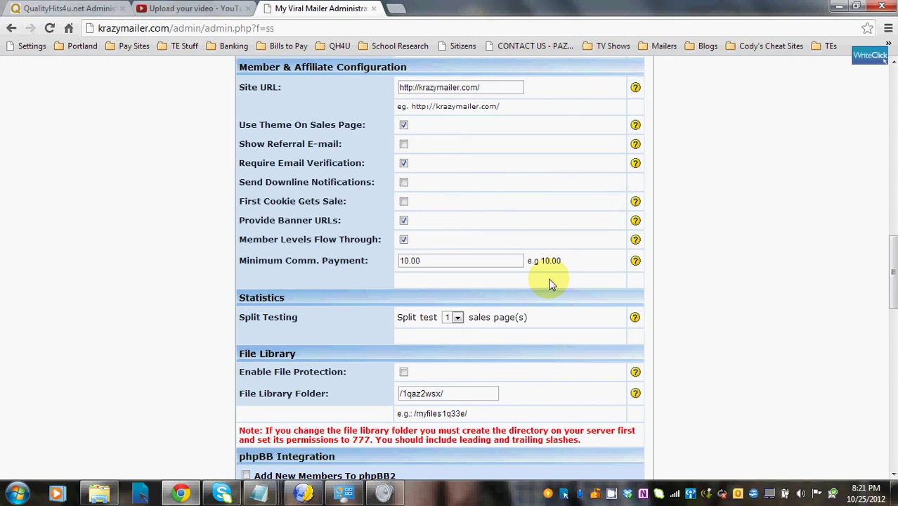
Choose 3 in the Statistics split-test dropdown so three sales pages are tested
left_click_drag(891, 246, 892, 285)
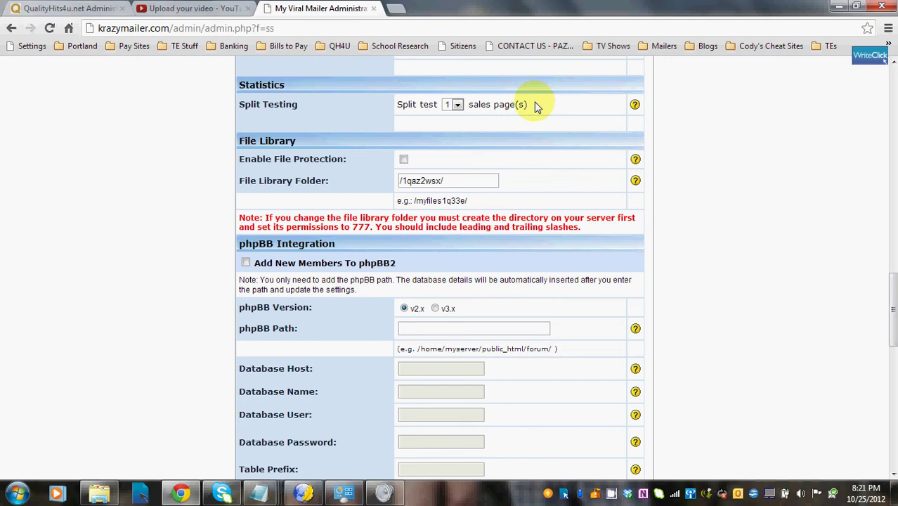
left_click(457, 105)
left_click(448, 136)
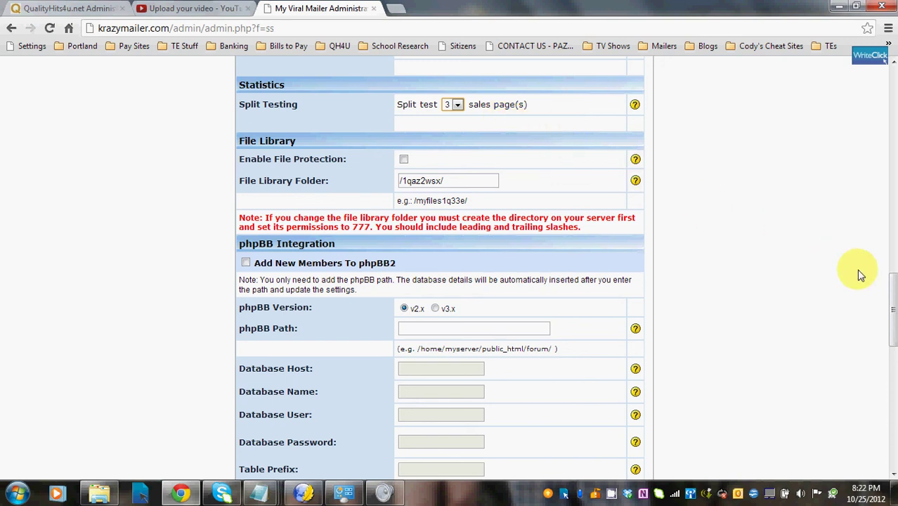
left_click_drag(892, 281, 891, 292)
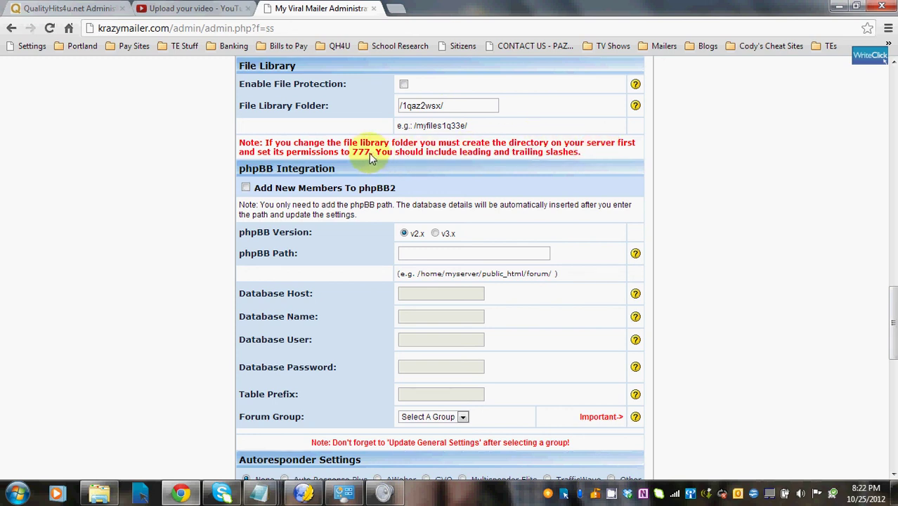
left_click(403, 106)
type("1")
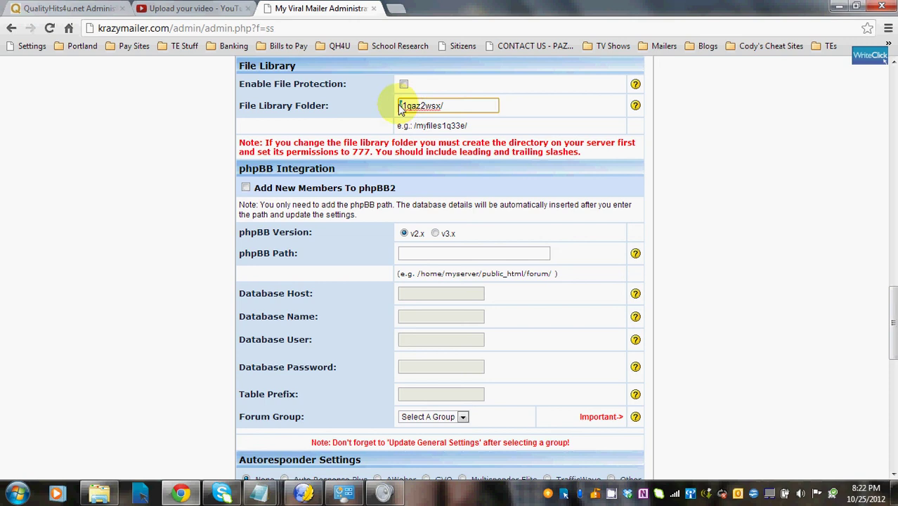
left_click_drag(400, 108, 454, 105)
left_click(450, 106)
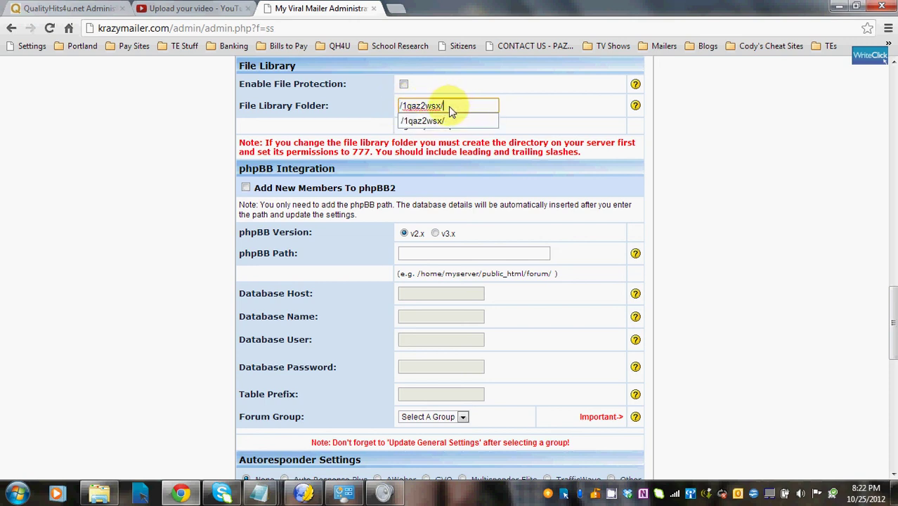
left_click(522, 115)
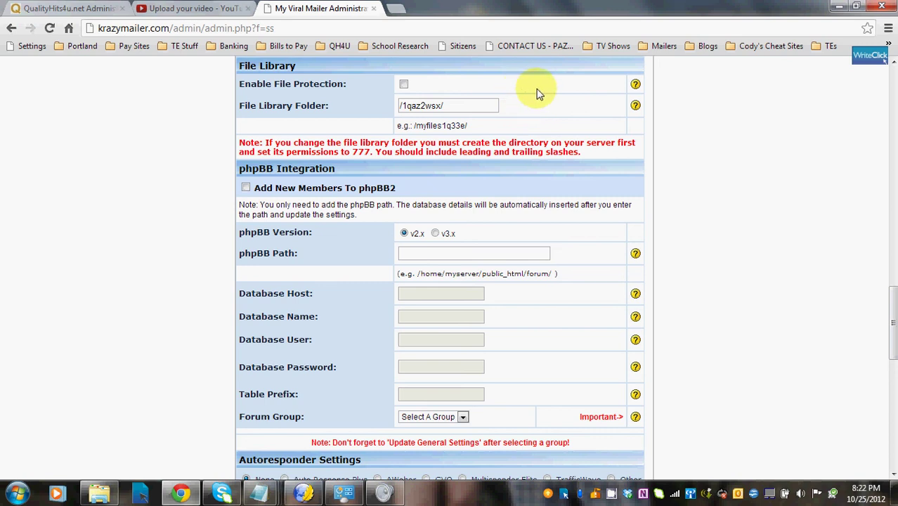
mouse_move(632, 84)
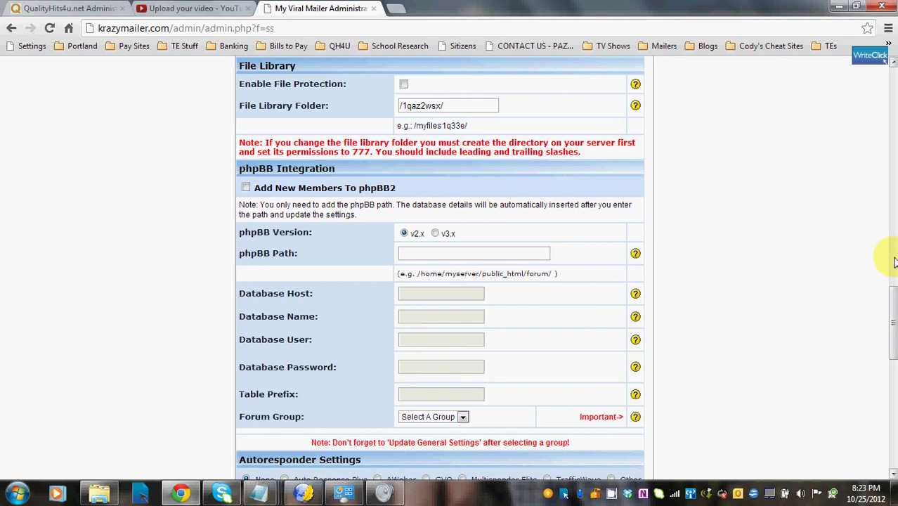
Tick Add New Members To phpBB2 under phpBB Integration
left_click_drag(894, 298, 894, 319)
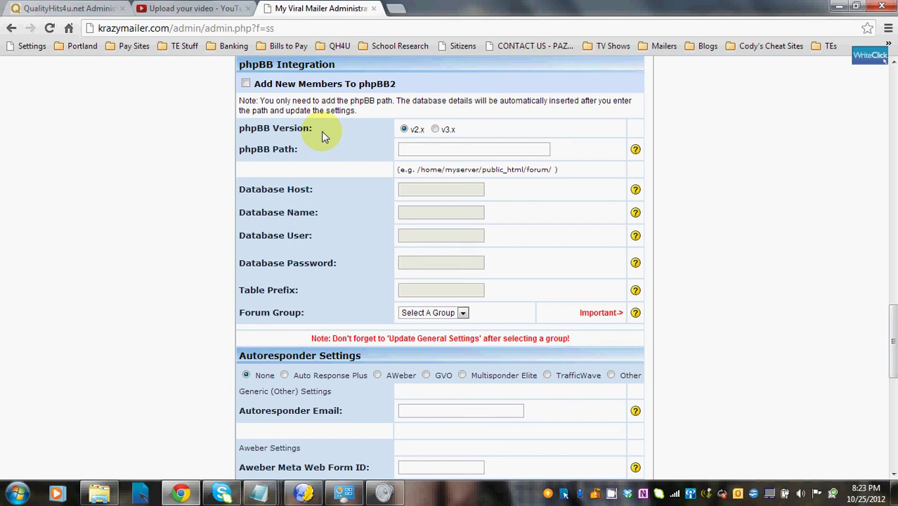
left_click(246, 84)
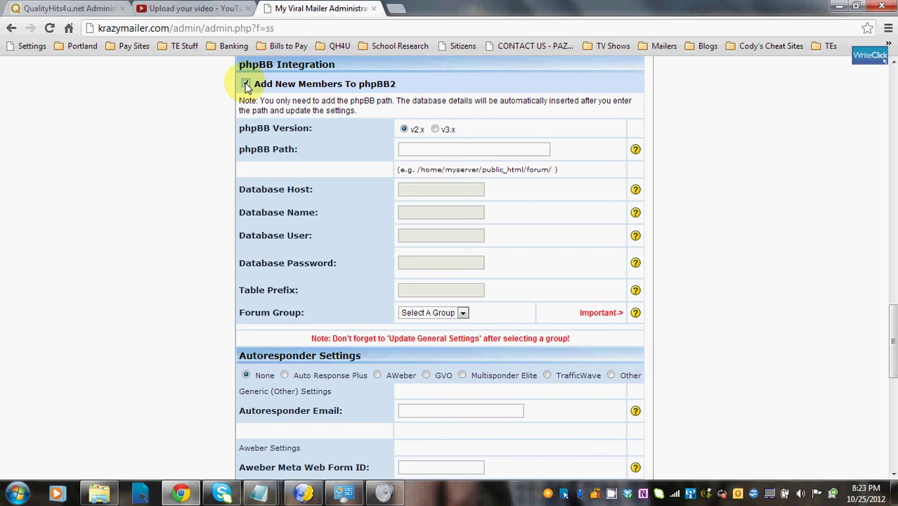
left_click_drag(894, 313, 894, 360)
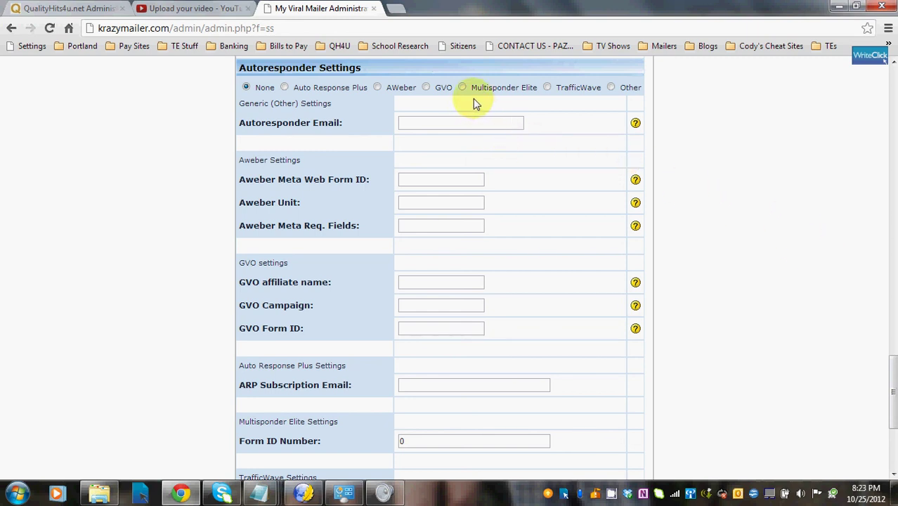
Select TrafficWave as the autoresponder in Autoresponder Settings
left_click(547, 87)
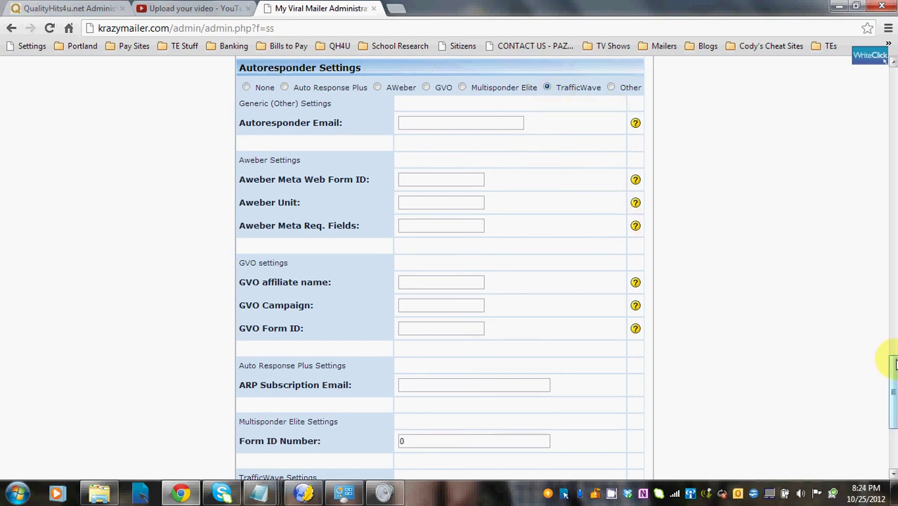
left_click_drag(894, 362, 894, 413)
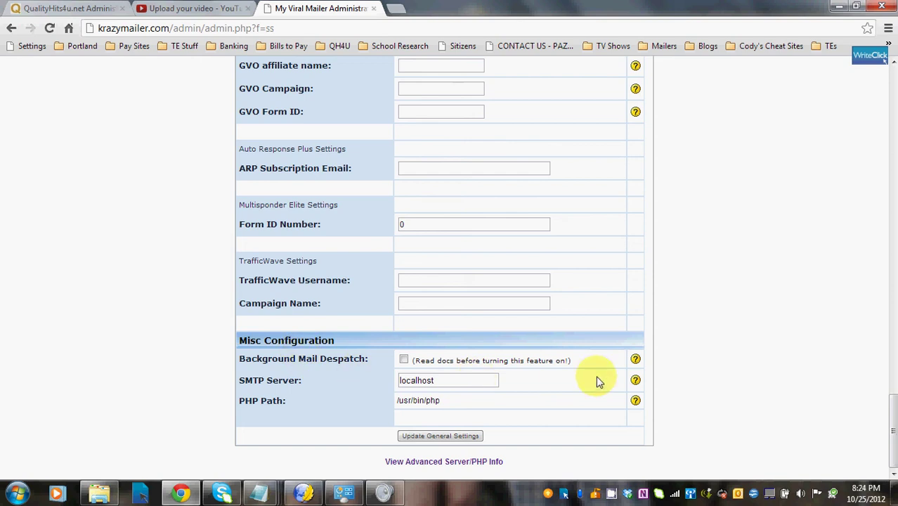
mouse_move(637, 364)
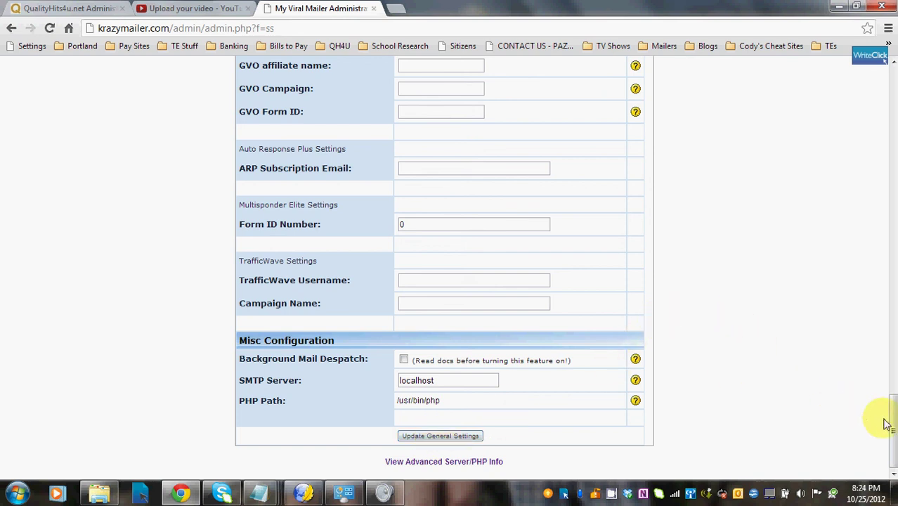
left_click_drag(893, 425, 894, 88)
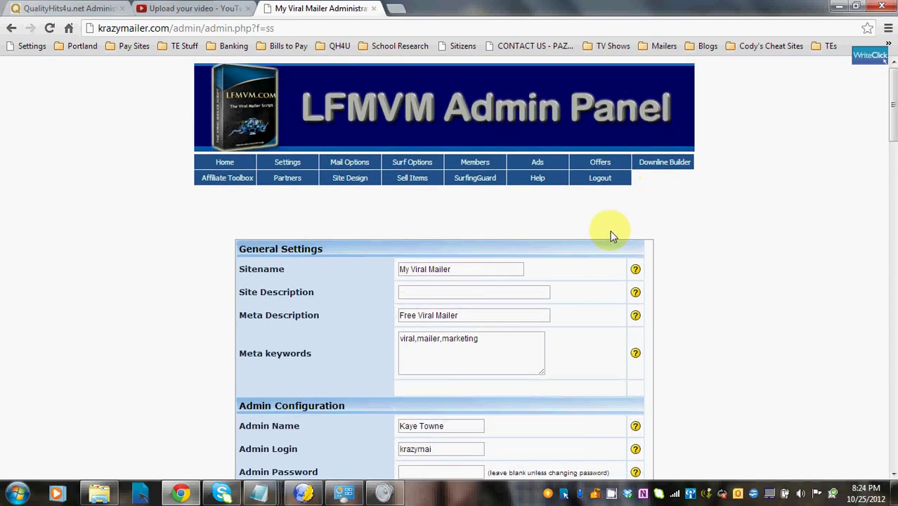